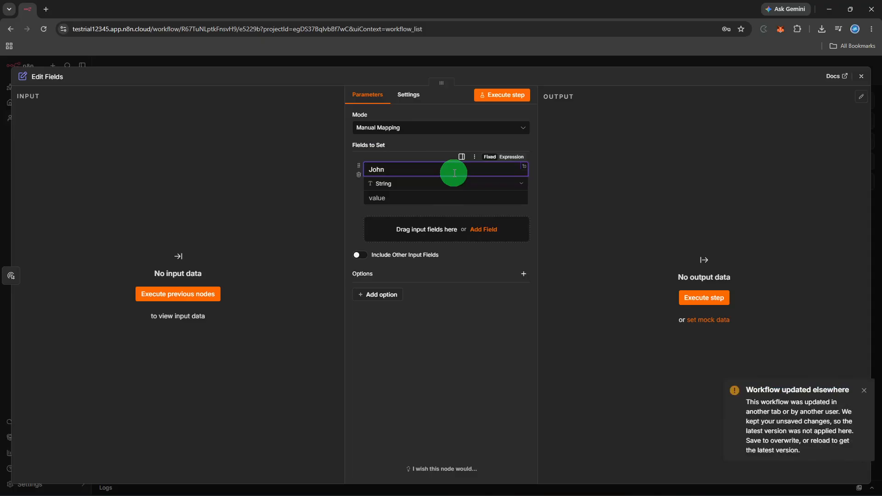
# Step: Rename the Edit Fields field to Name, give it a sample full name, and close the panel
pyautogui.press('BackSpace')
pyautogui.press('BackSpace')
pyautogui.press('BackSpace')
pyautogui.press('BackSpace')
pyautogui.write('Name')
pyautogui.click(455, 193)
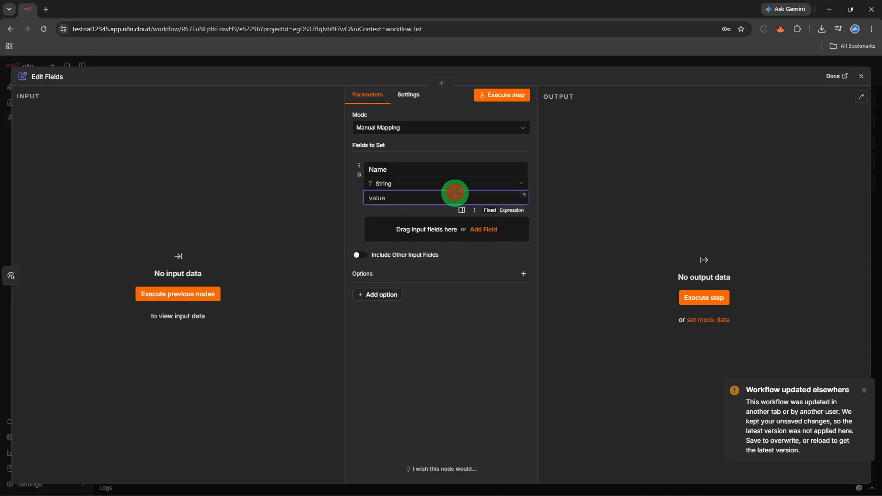
pyautogui.write('John Smith')
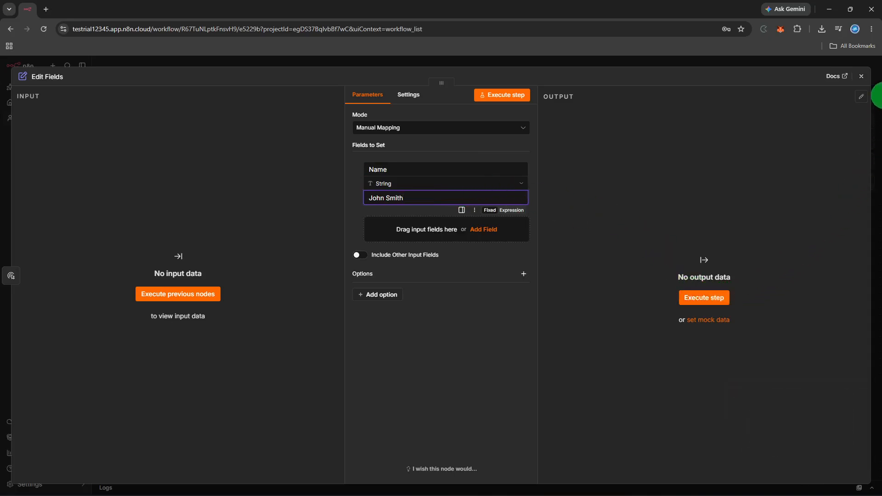
pyautogui.click(866, 77)
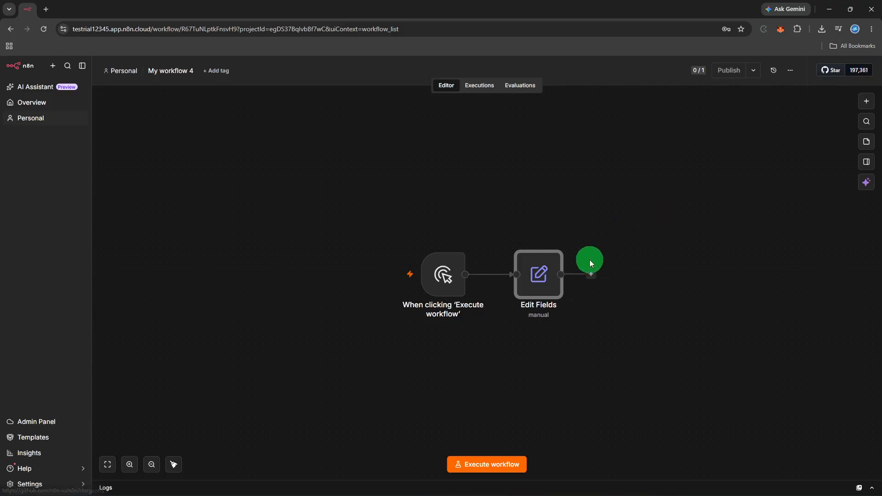
# Step: Add an Edit Fields (Set) node after the first Edit Fields, found by searching 'edit'
pyautogui.click(592, 275)
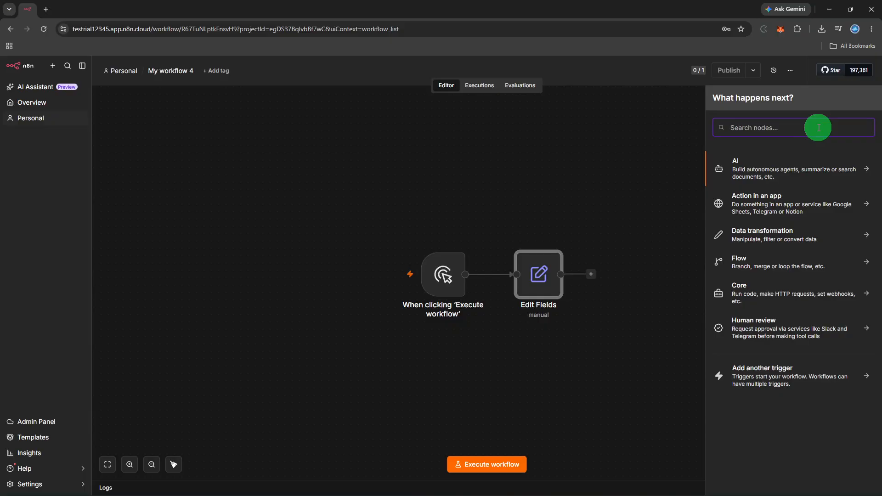
pyautogui.write('edit')
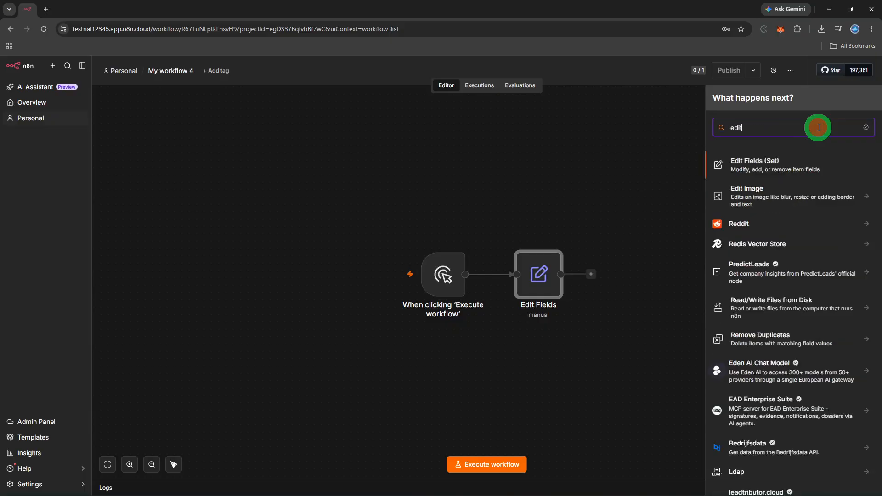
pyautogui.click(809, 169)
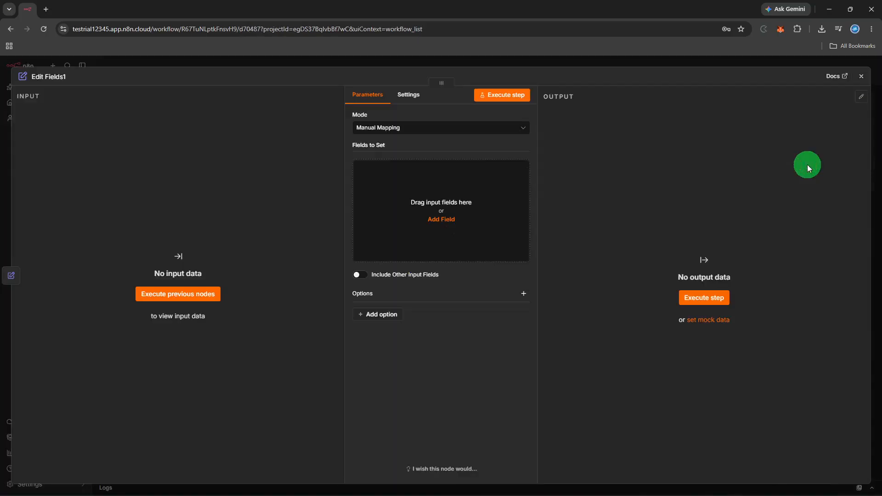
# Step: Add an Email field with a sample e-mail address value, execute Edit Fields1, and close it
pyautogui.click(470, 191)
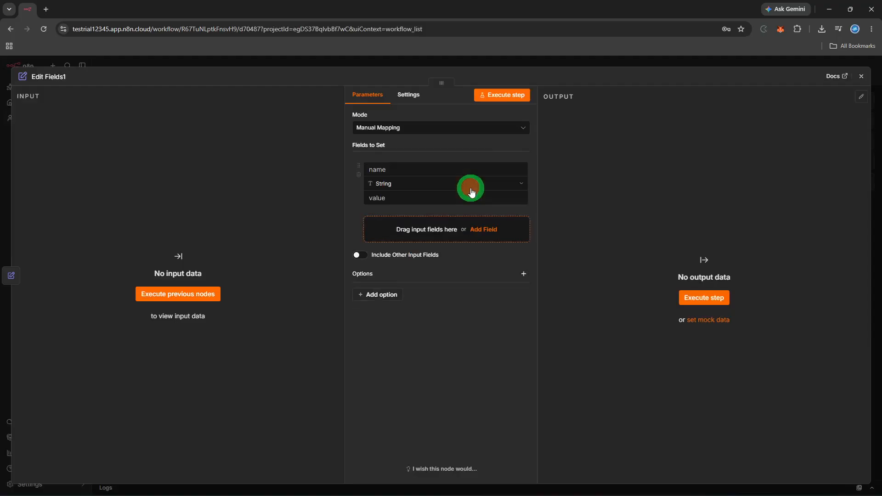
pyautogui.click(481, 166)
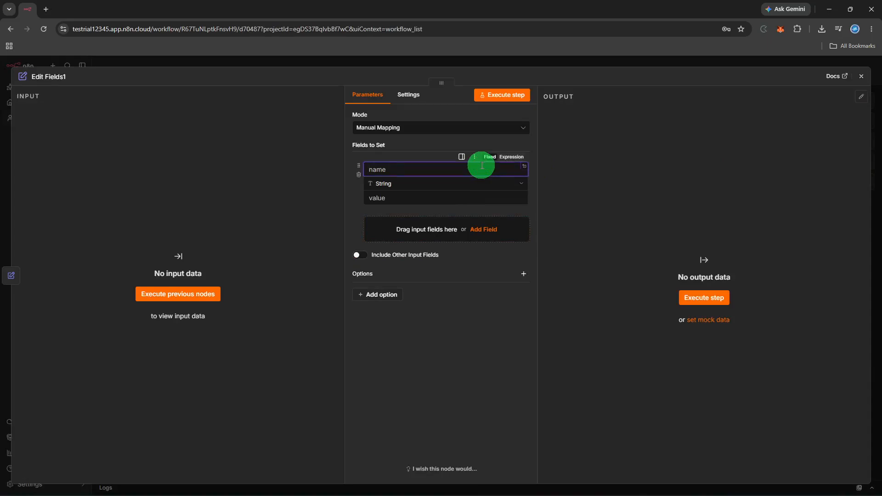
pyautogui.write('M')
pyautogui.press('BackSpace')
pyautogui.write('Email')
pyautogui.click(477, 199)
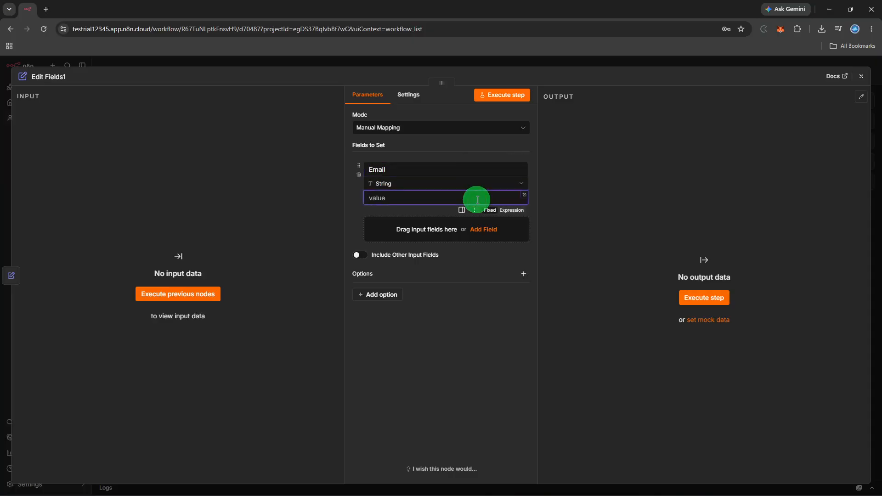
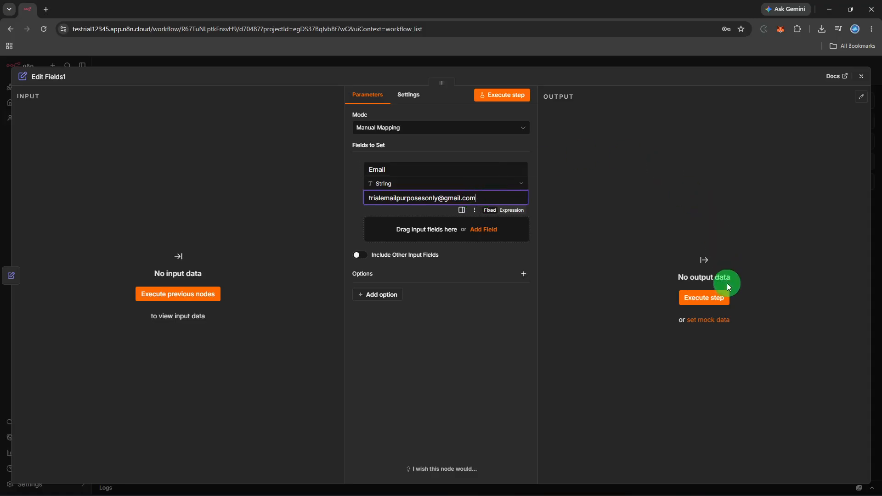
pyautogui.click(725, 299)
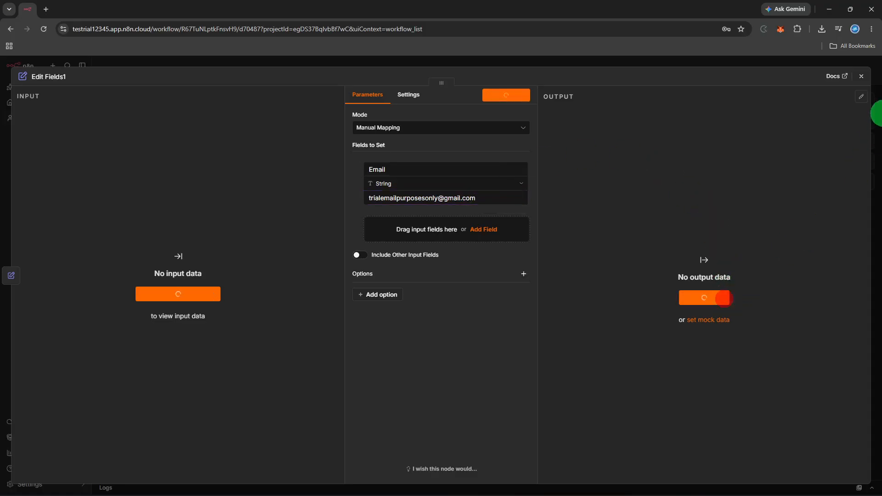
pyautogui.click(862, 79)
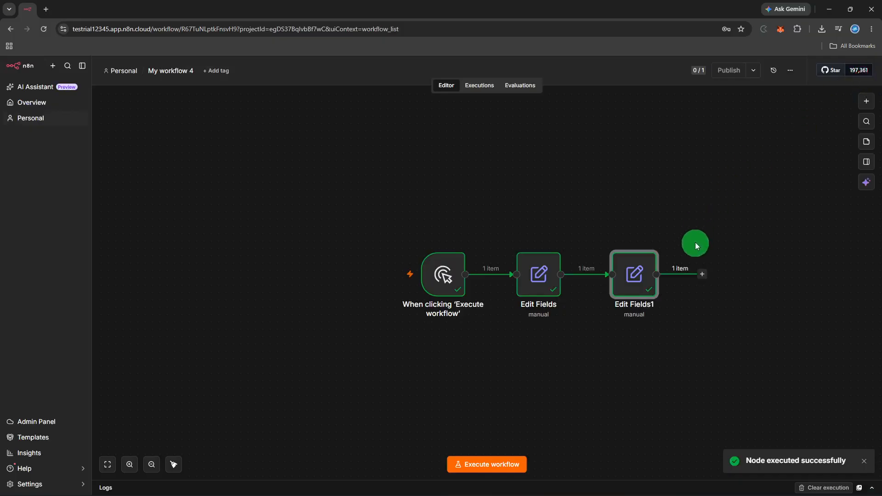
# Step: Add a Merge node after Edit Fields1, found by searching 'merge'
pyautogui.click(701, 275)
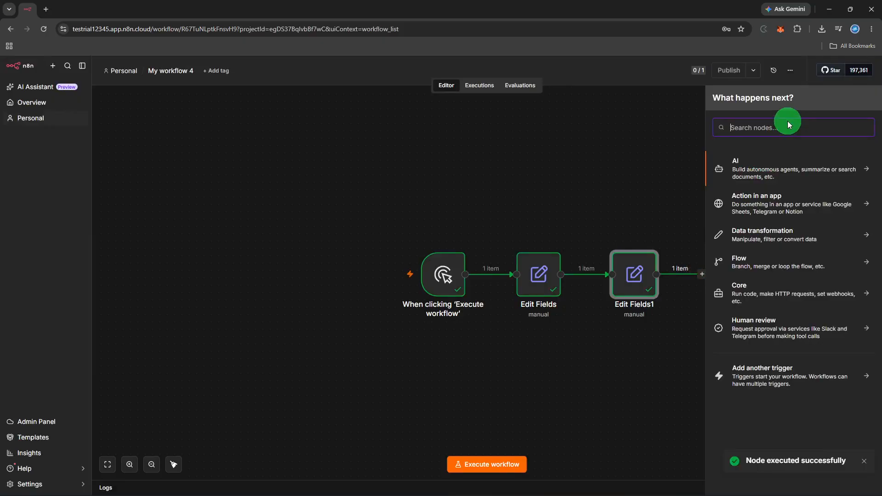
pyautogui.write('merge')
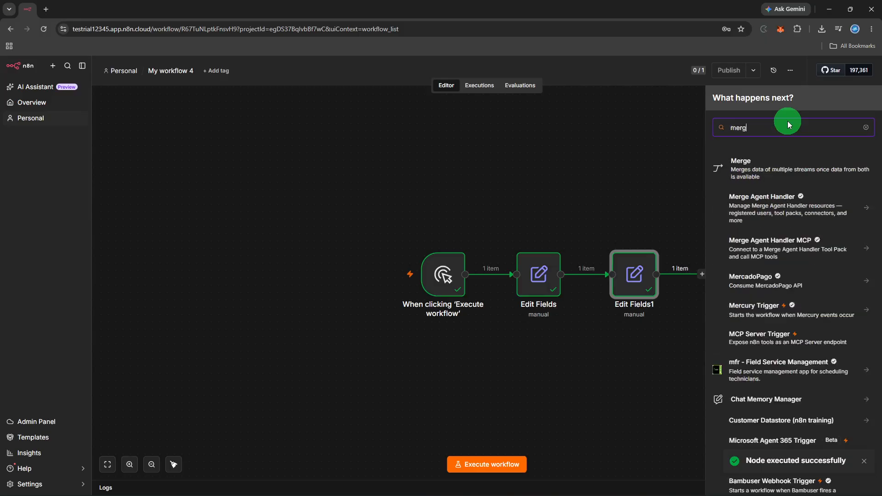
pyautogui.click(771, 176)
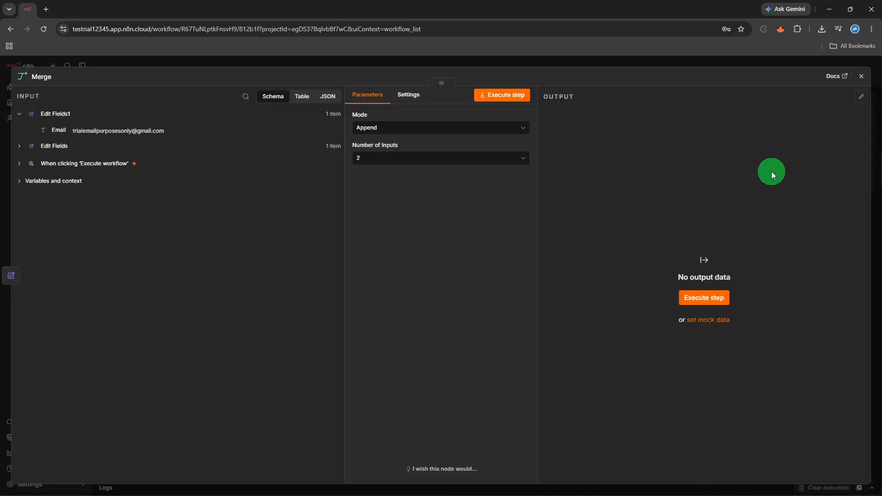
# Step: Keep the Merge node at 2 inputs, run it, and close its editor
pyautogui.click(486, 158)
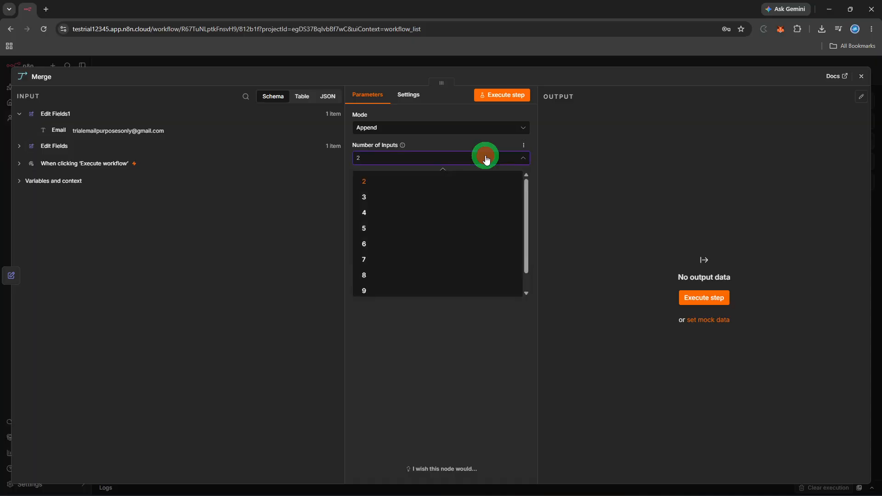
pyautogui.click(486, 157)
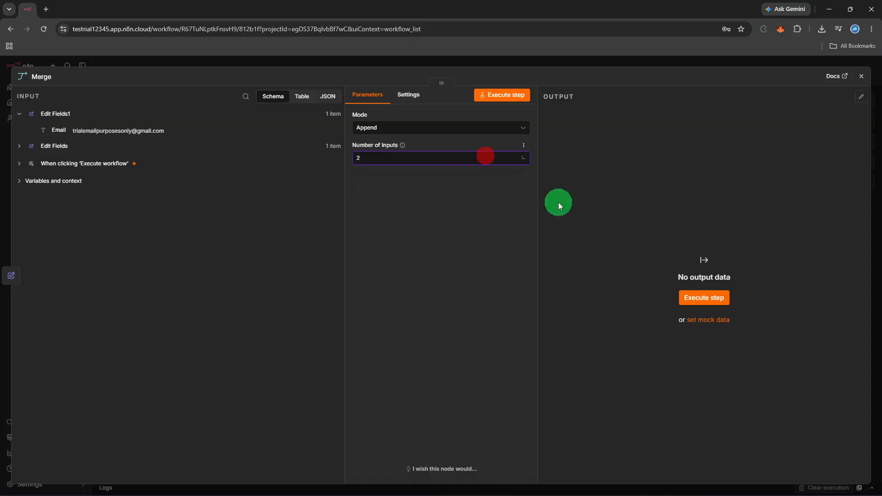
pyautogui.click(689, 296)
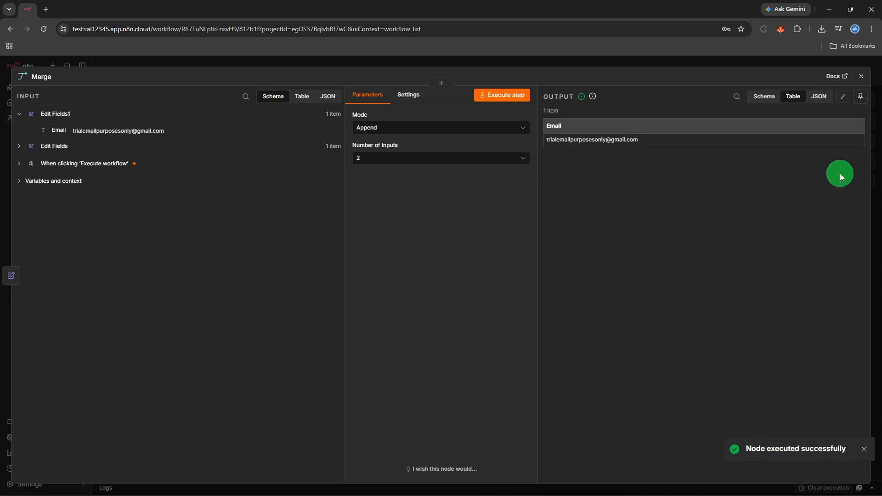
pyautogui.click(861, 77)
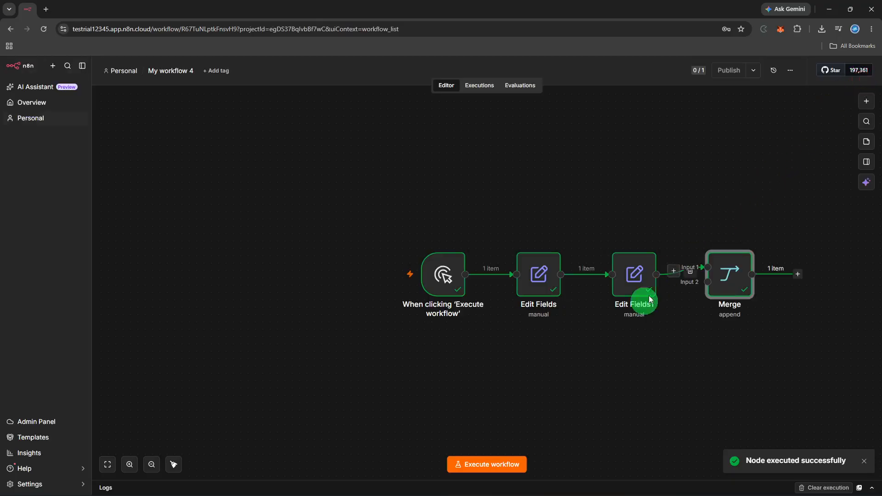
# Step: Run the entire workflow from the manual trigger through Merge
pyautogui.click(475, 464)
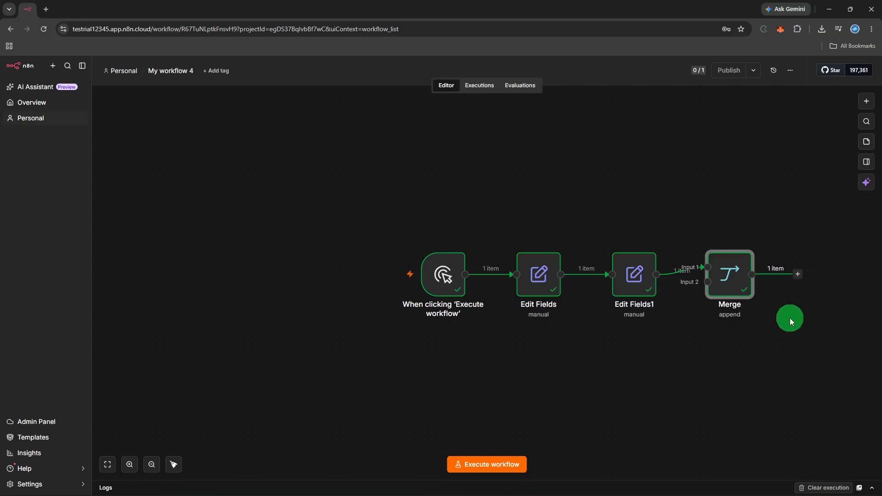
# Step: Add a Google Sheets node after Merge, starting from its Clear sheet action
pyautogui.click(807, 283)
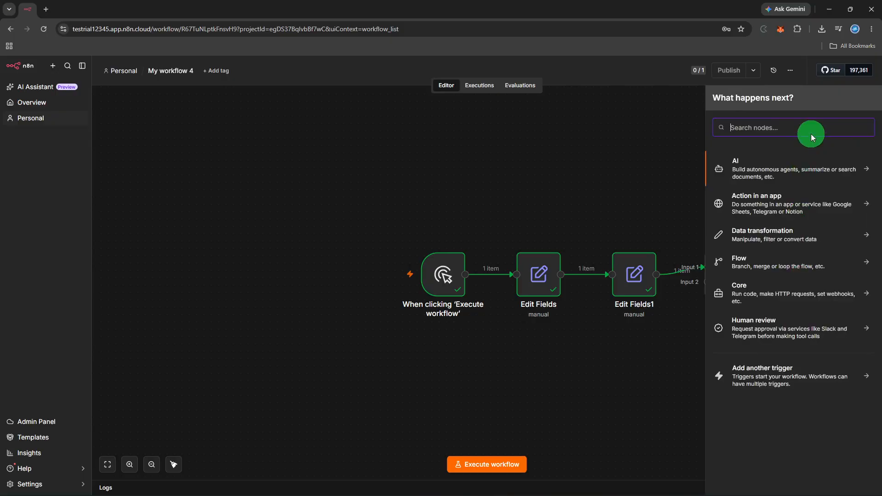
pyautogui.write('goo')
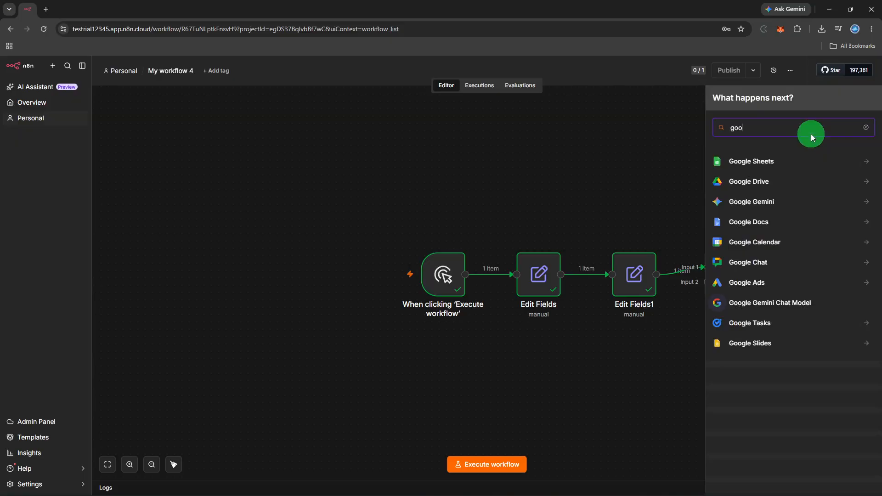
pyautogui.write('gle')
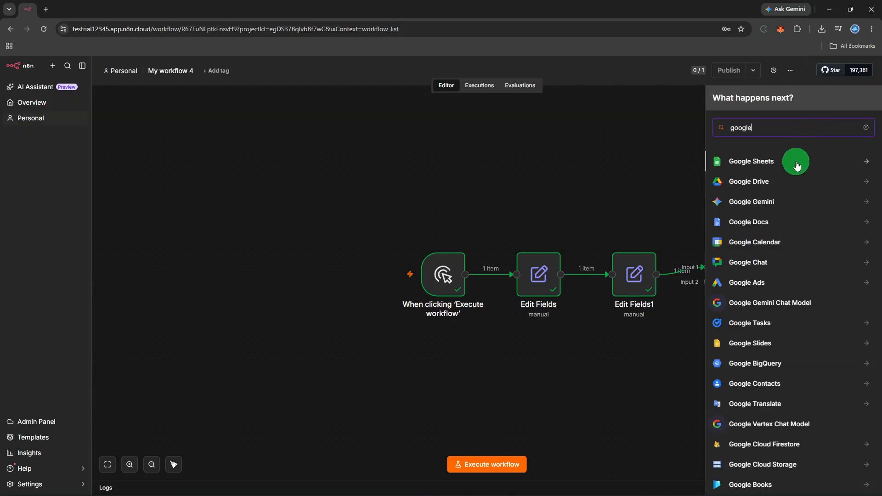
pyautogui.click(795, 162)
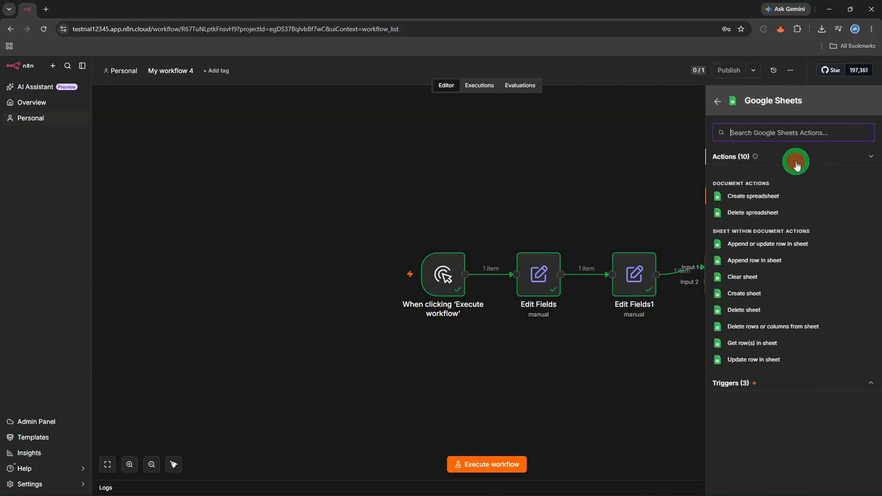
pyautogui.click(759, 283)
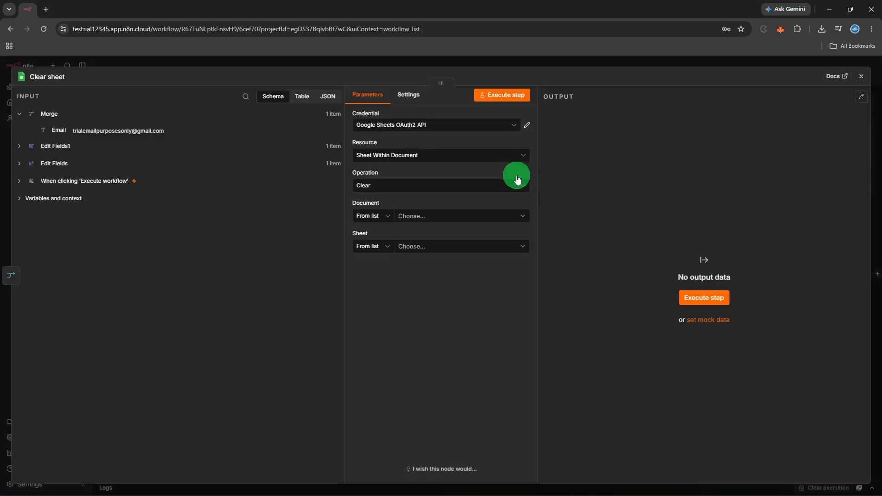
# Step: Switch the operation to Create sheet in the Getting Started document and run the node
pyautogui.click(444, 189)
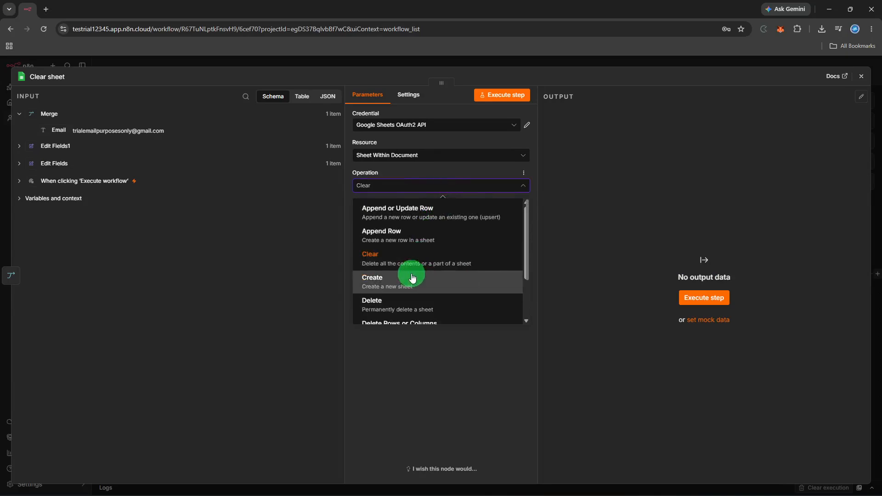
pyautogui.click(412, 277)
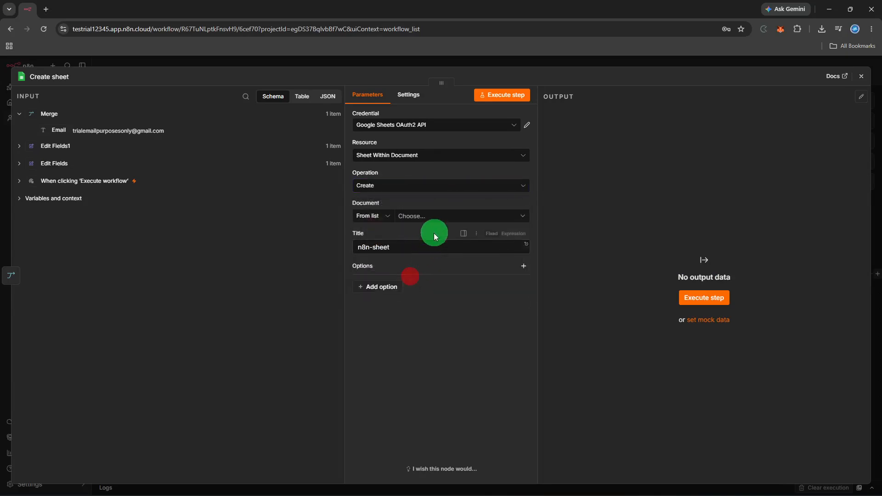
pyautogui.click(445, 216)
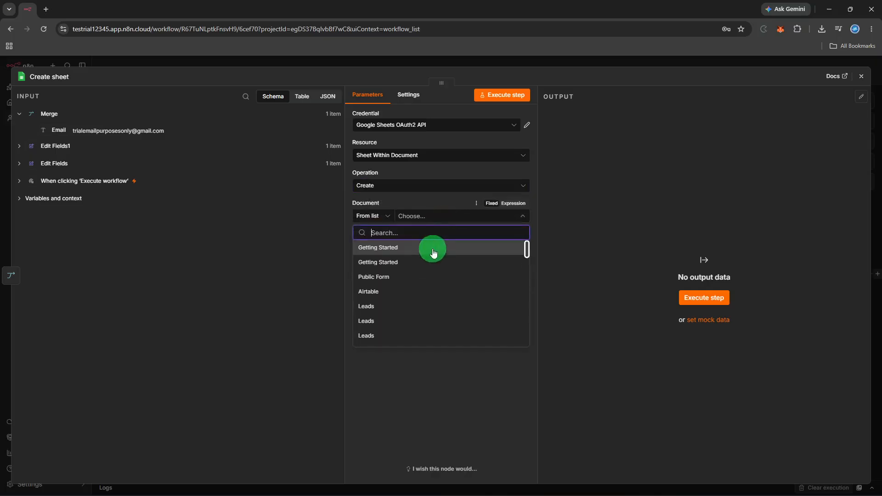
pyautogui.click(434, 248)
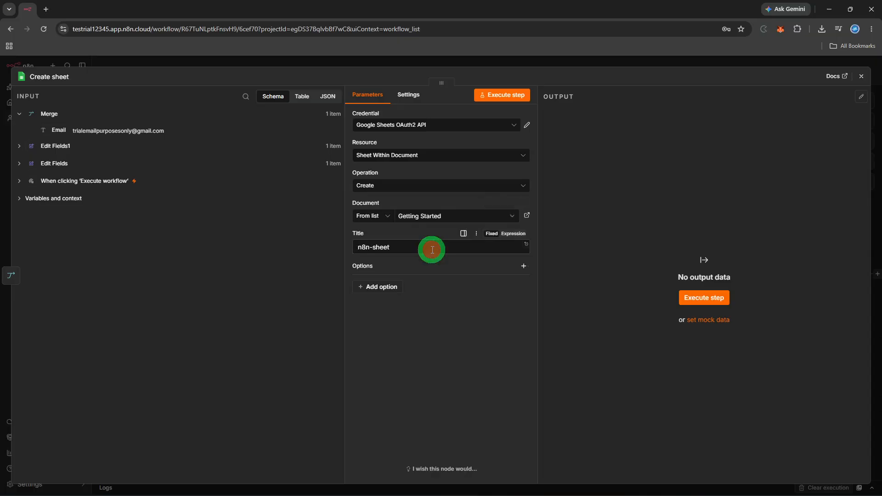
pyautogui.click(687, 297)
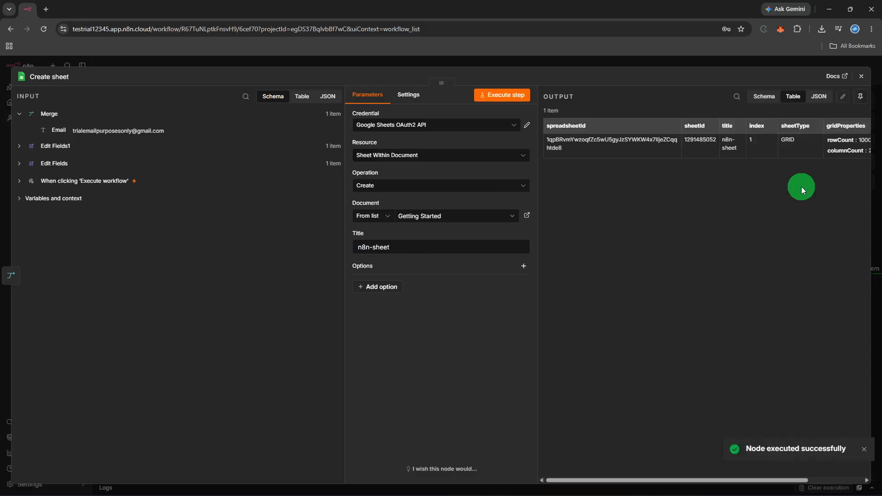
# Step: Close the Create sheet editor, deselect the node, and zoom out to show all five nodes
pyautogui.click(868, 81)
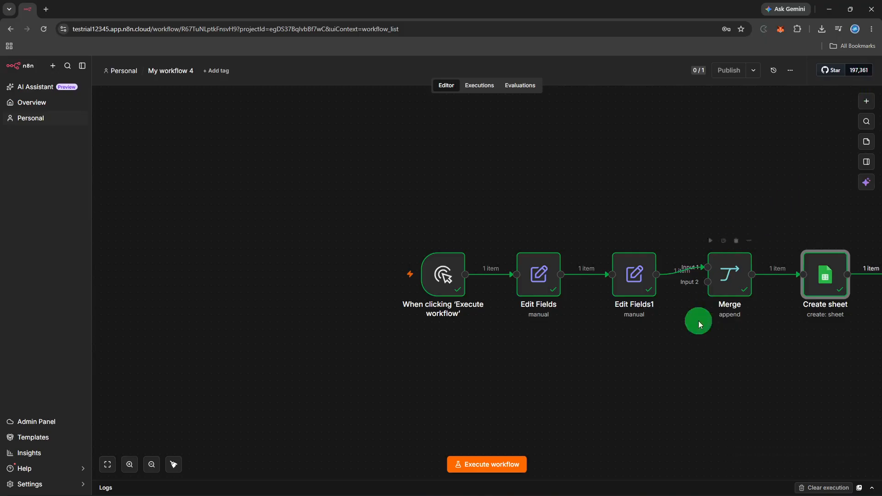
pyautogui.click(696, 343)
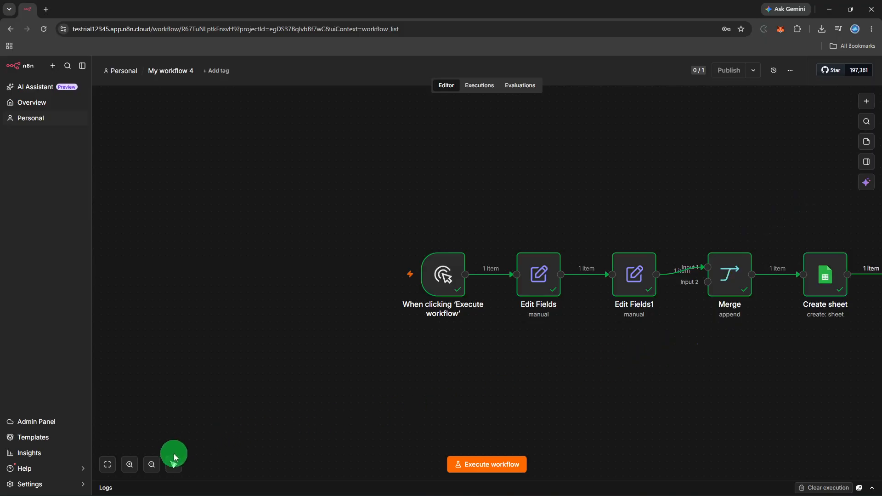
pyautogui.click(157, 463)
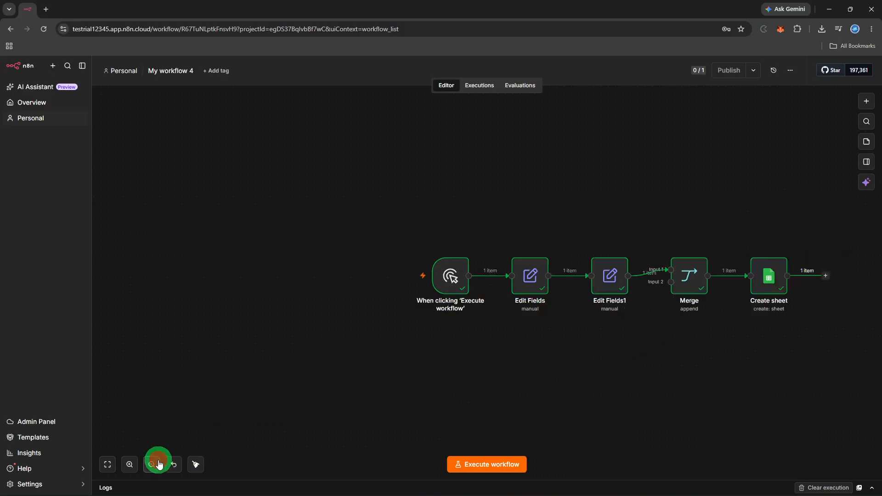